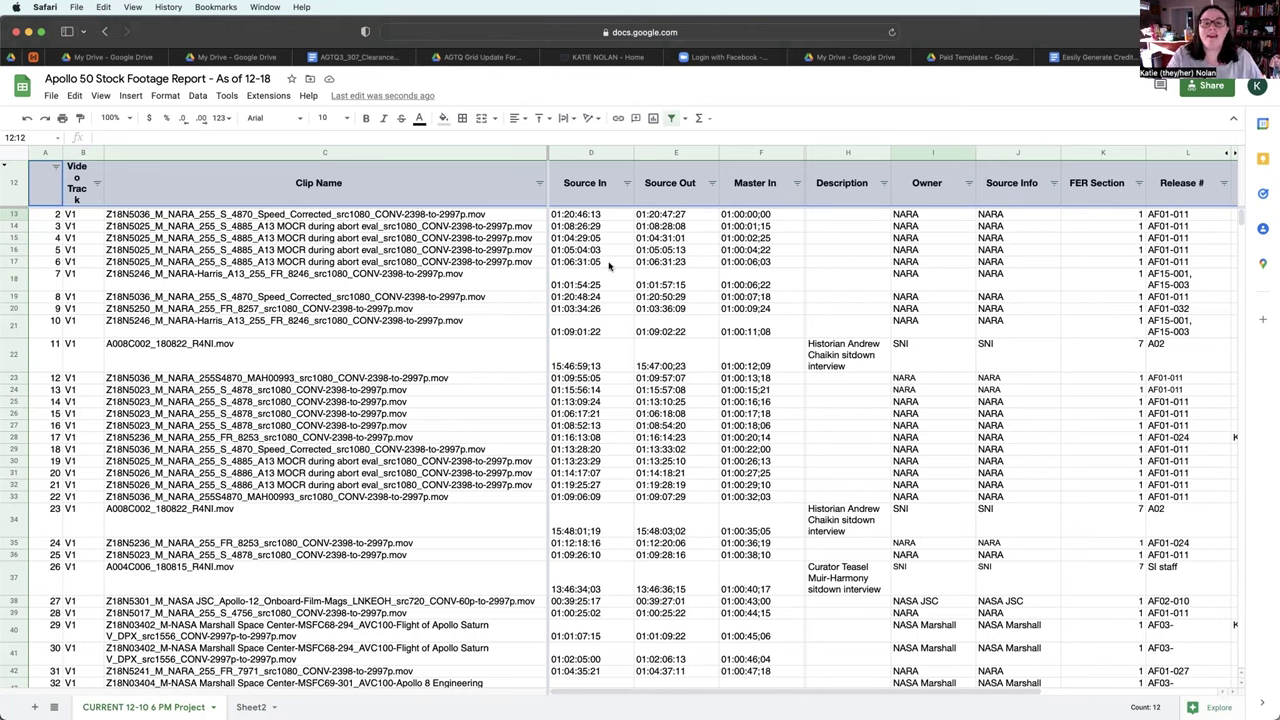
# - Filter the Source In column by value so that only blank cells are shown
pyautogui.click(627, 183)
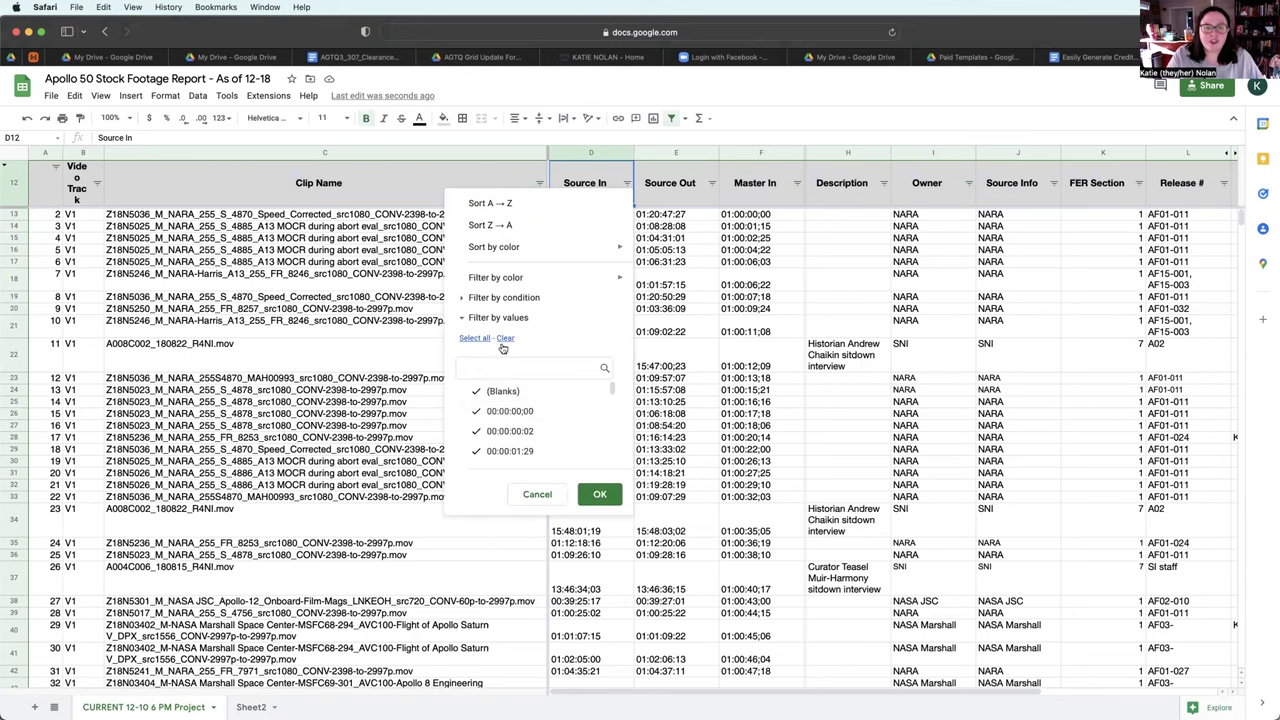
pyautogui.click(504, 338)
pyautogui.click(502, 391)
pyautogui.click(593, 496)
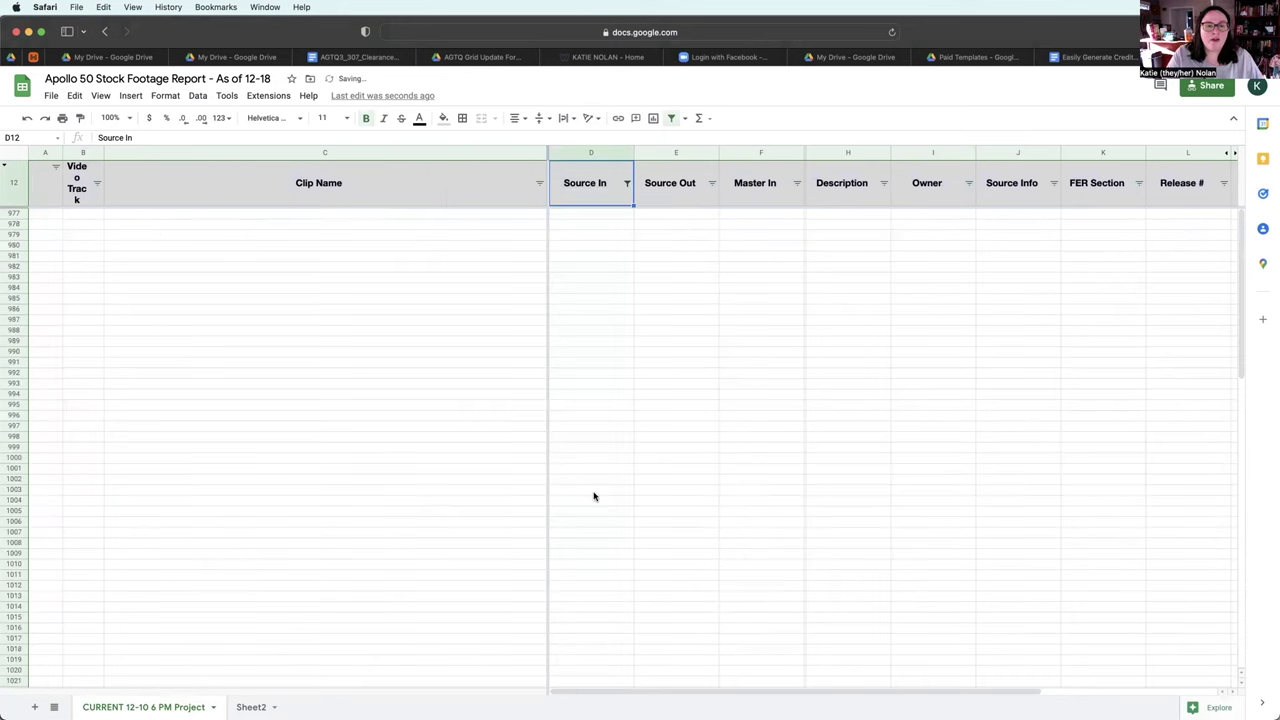
pyautogui.click(563, 334)
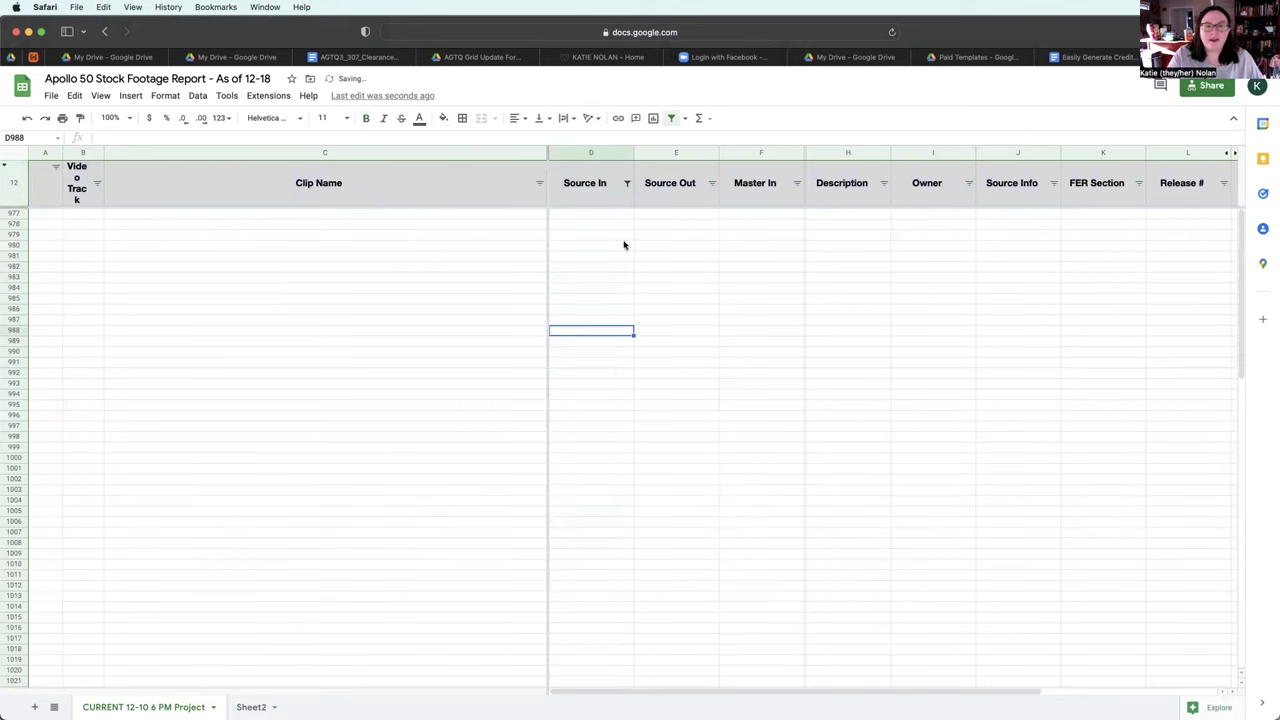
# - Reset the Source In filter to include all values again
pyautogui.click(627, 183)
pyautogui.click(476, 339)
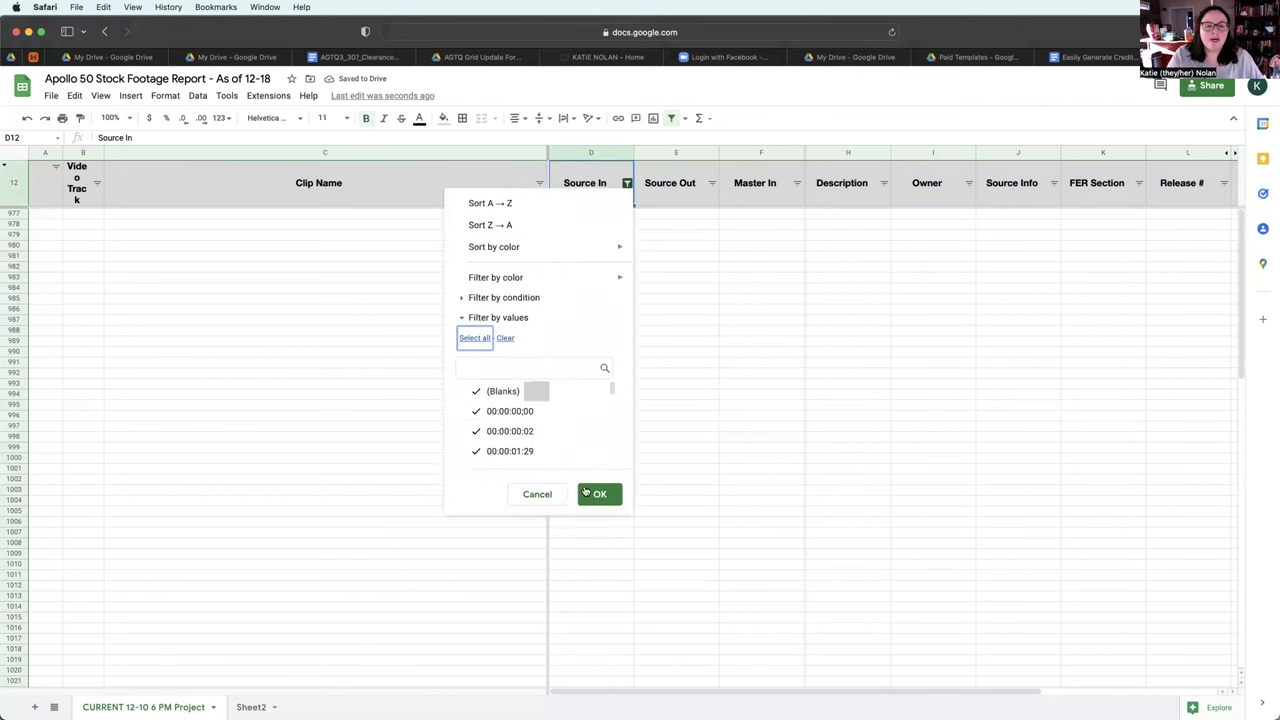
pyautogui.click(598, 500)
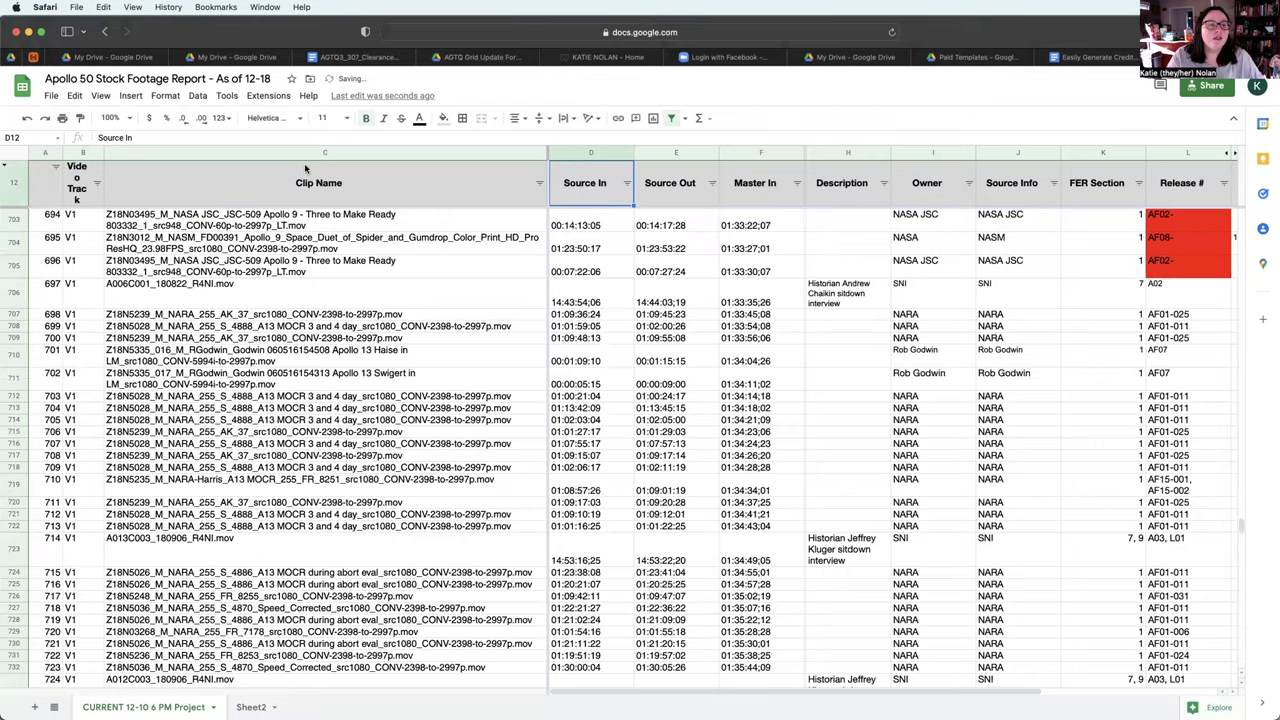
# - Create a new filter view for the range A12:N976
pyautogui.click(198, 96)
pyautogui.moveTo(232, 189)
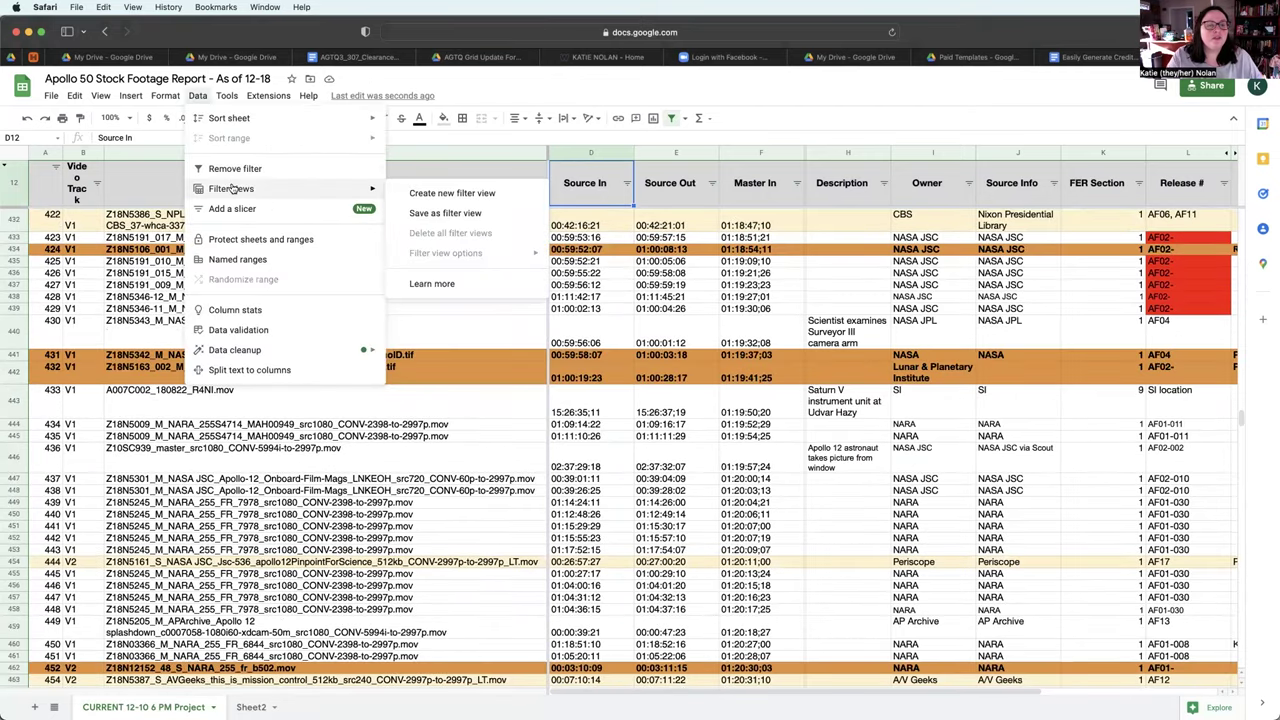
pyautogui.click(446, 193)
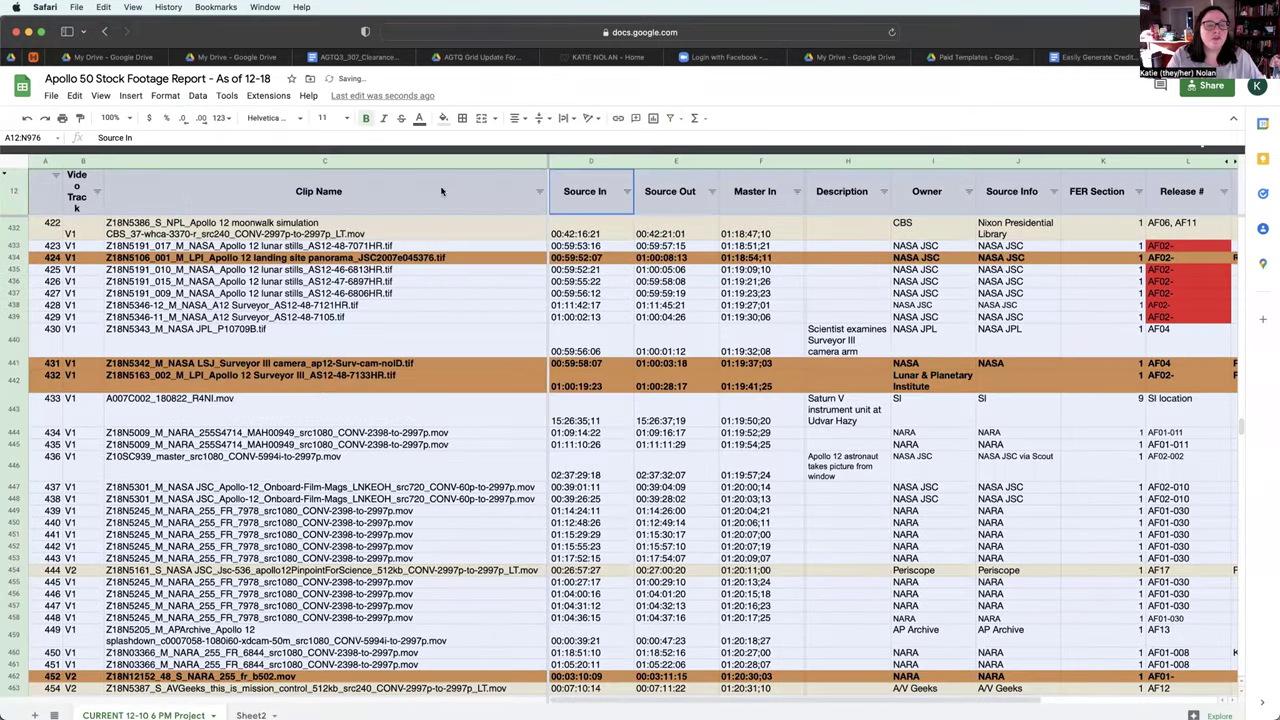
pyautogui.click(518, 312)
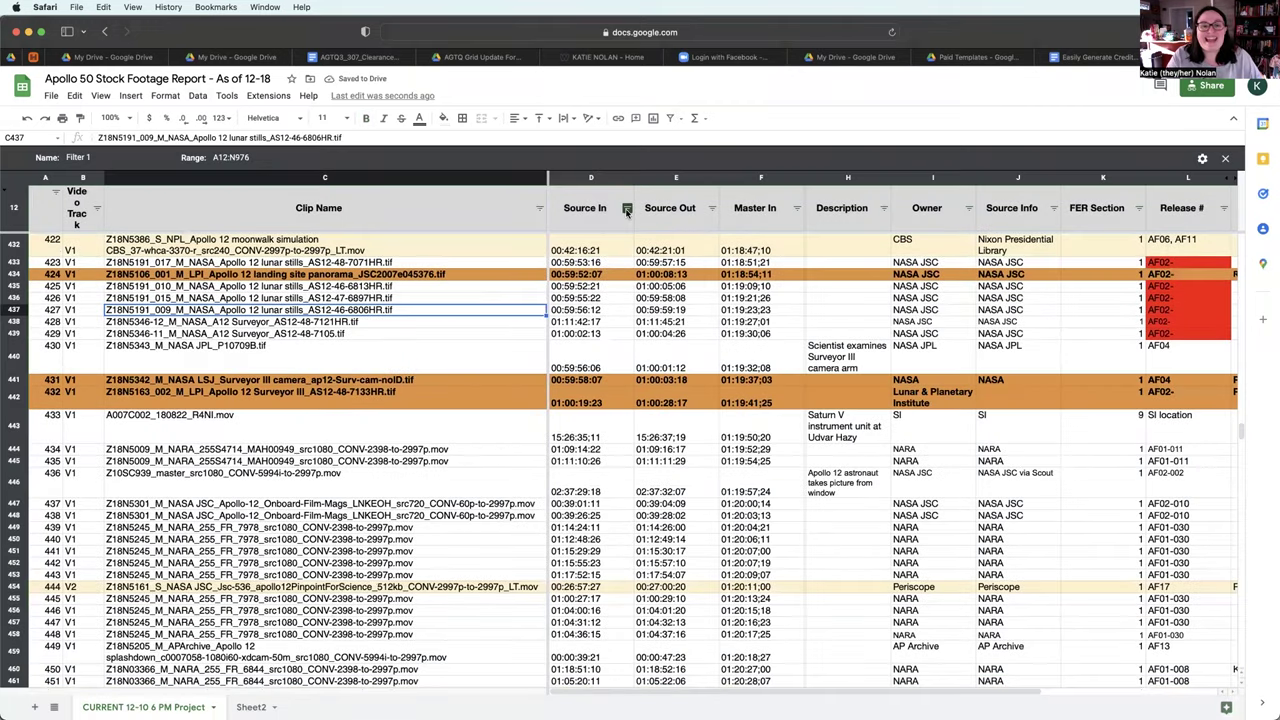
# - Filter Source In to only 00:00:02:17 in the filter view, and close the view
pyautogui.click(626, 209)
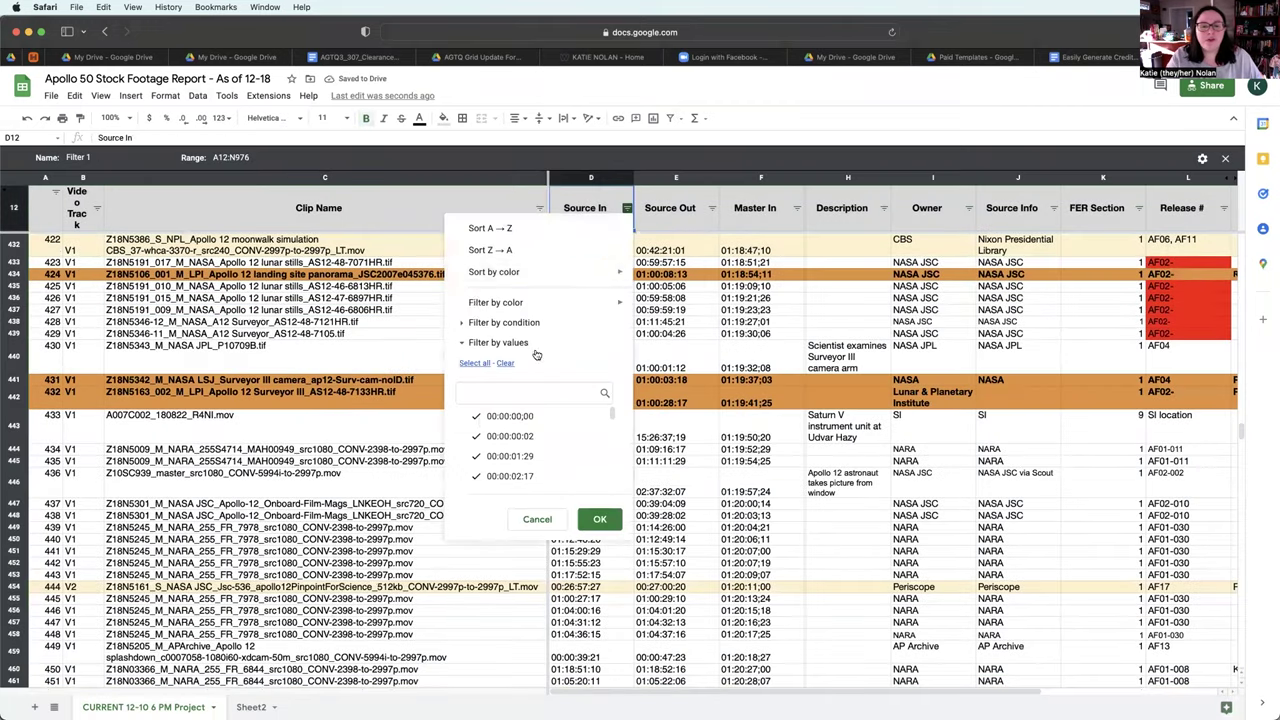
pyautogui.click(504, 364)
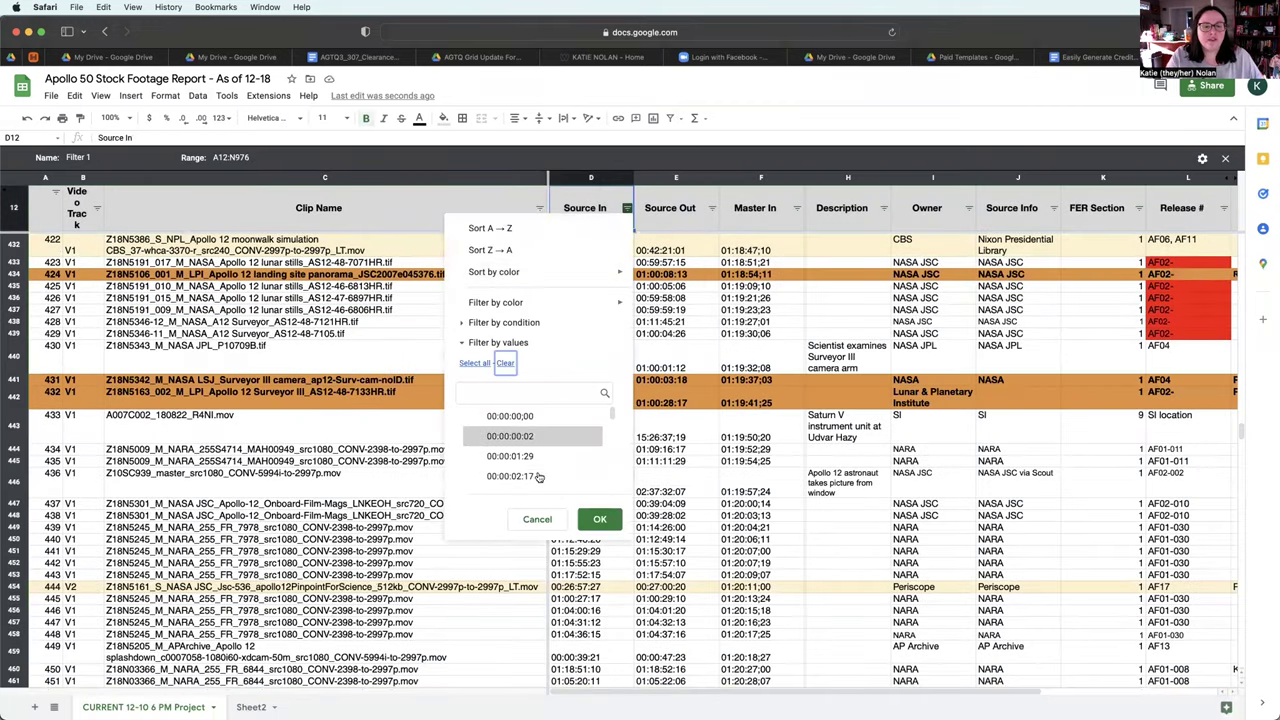
pyautogui.click(540, 477)
pyautogui.click(600, 520)
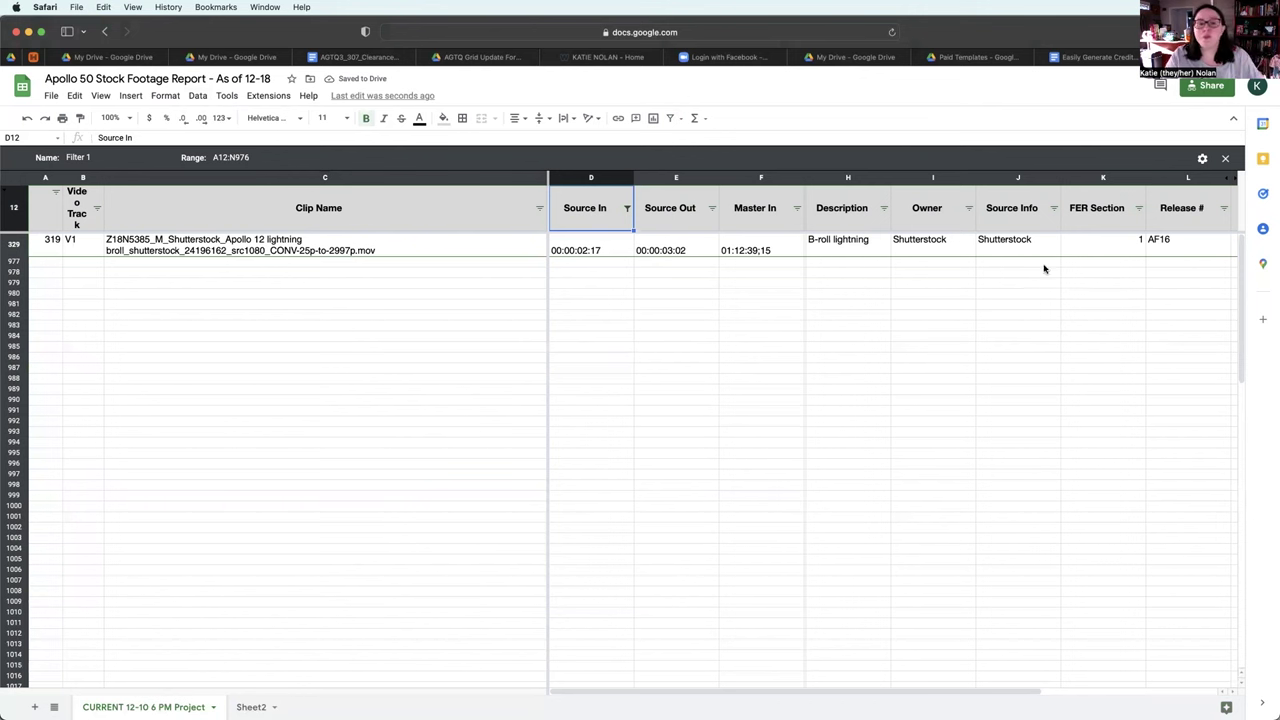
pyautogui.click(1225, 162)
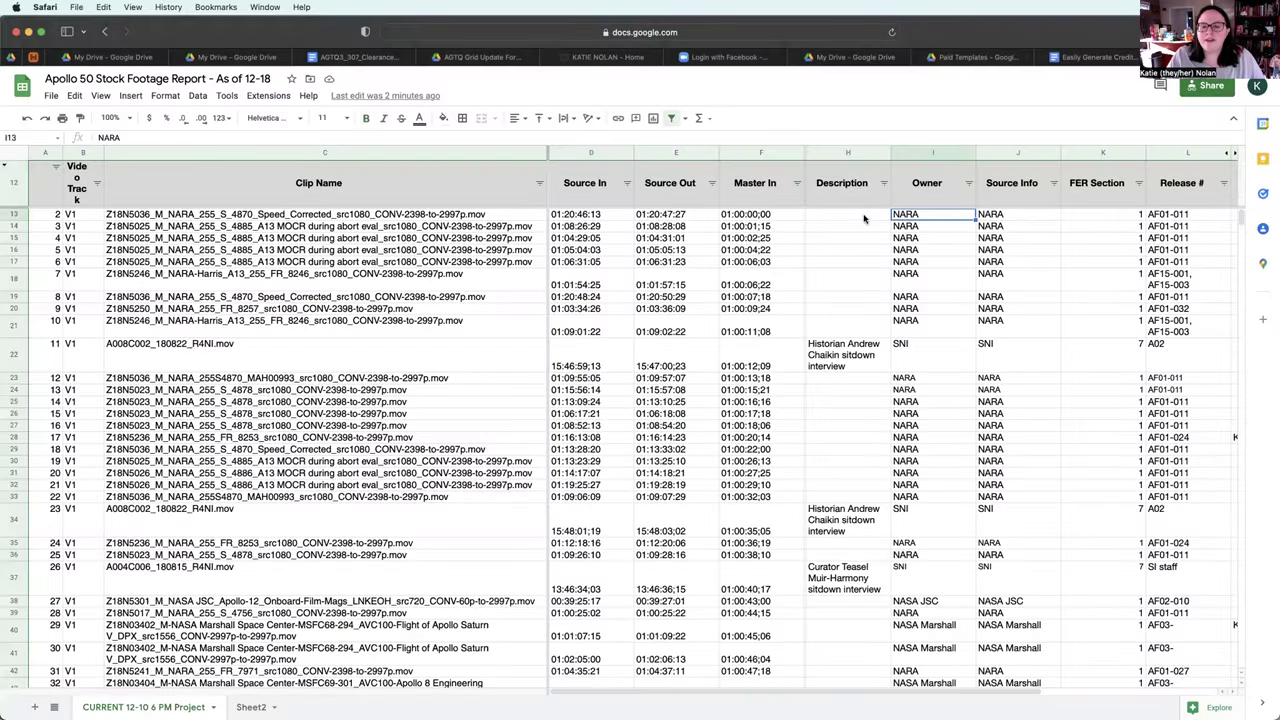
# - Clear the contents of the Description through Release # columns in the range H13:L1091
pyautogui.click(865, 218)
pyautogui.scroll(-20, 985, 295)
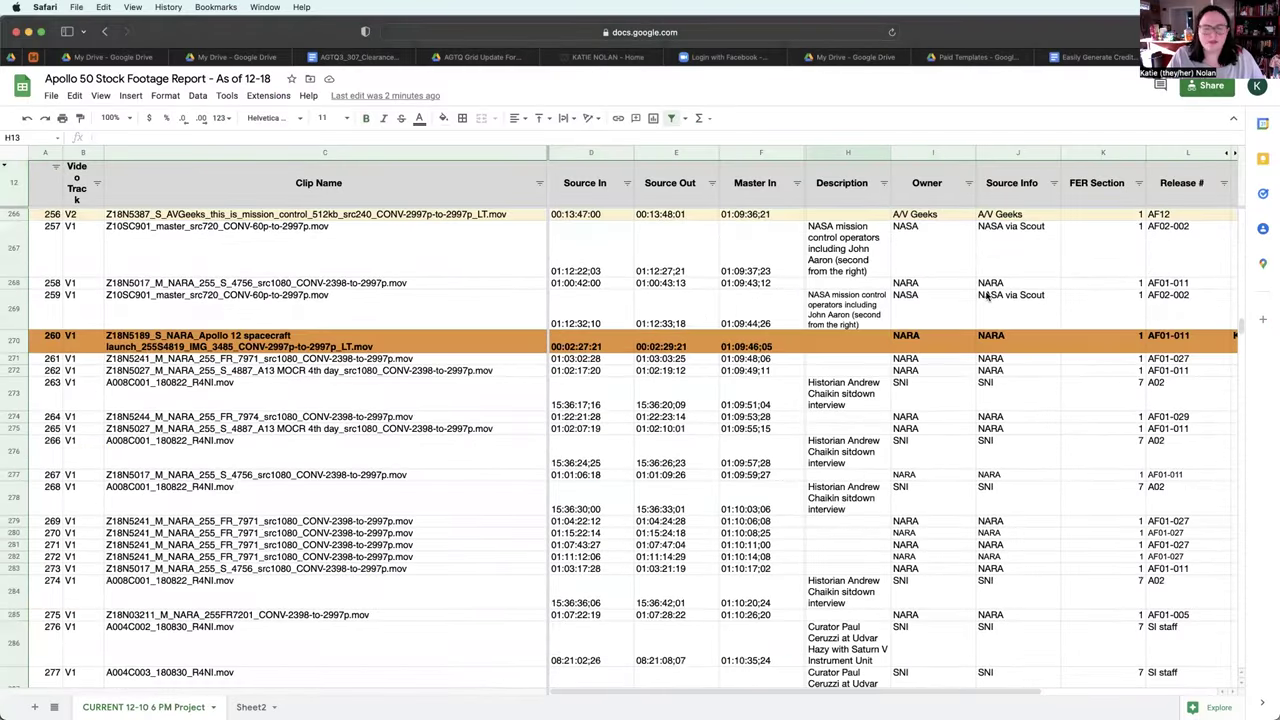
pyautogui.scroll(-20, 985, 298)
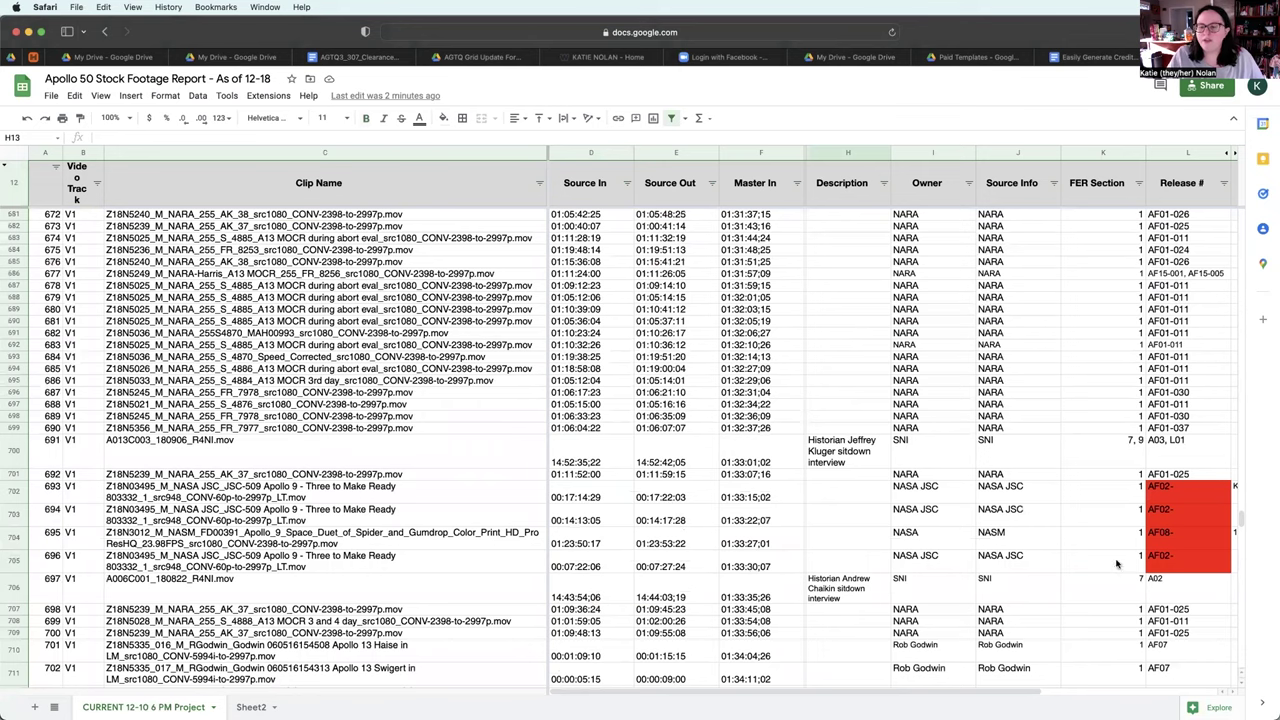
pyautogui.scroll(-20, 1117, 564)
pyautogui.keyDown('shift'); pyautogui.click(1228, 610); pyautogui.keyUp('shift')
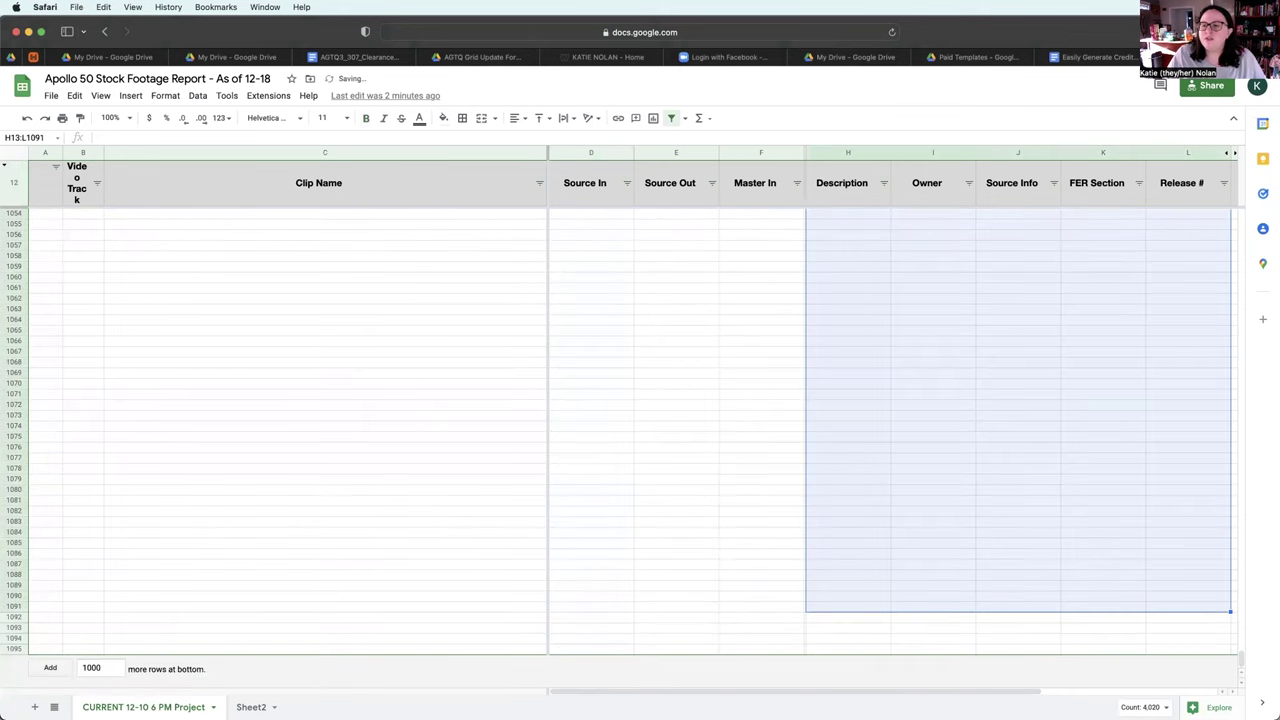
pyautogui.scroll(15, 1090, 487)
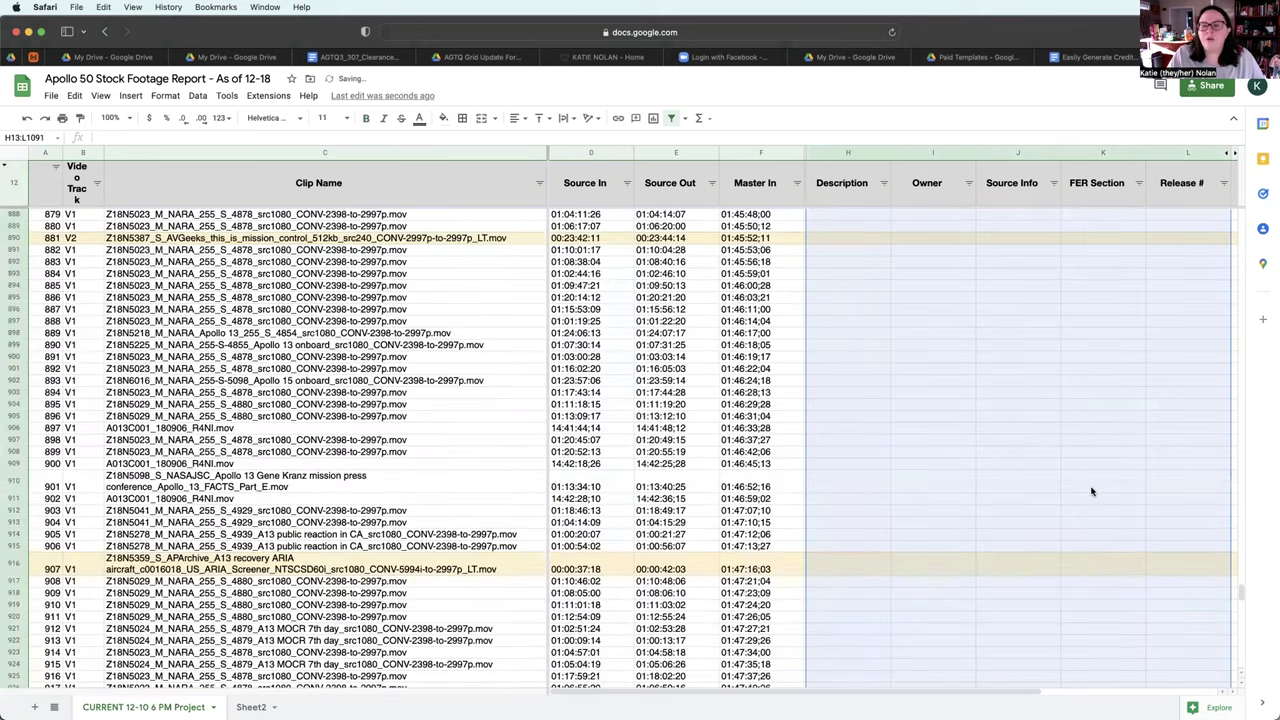
pyautogui.scroll(20, 1092, 490)
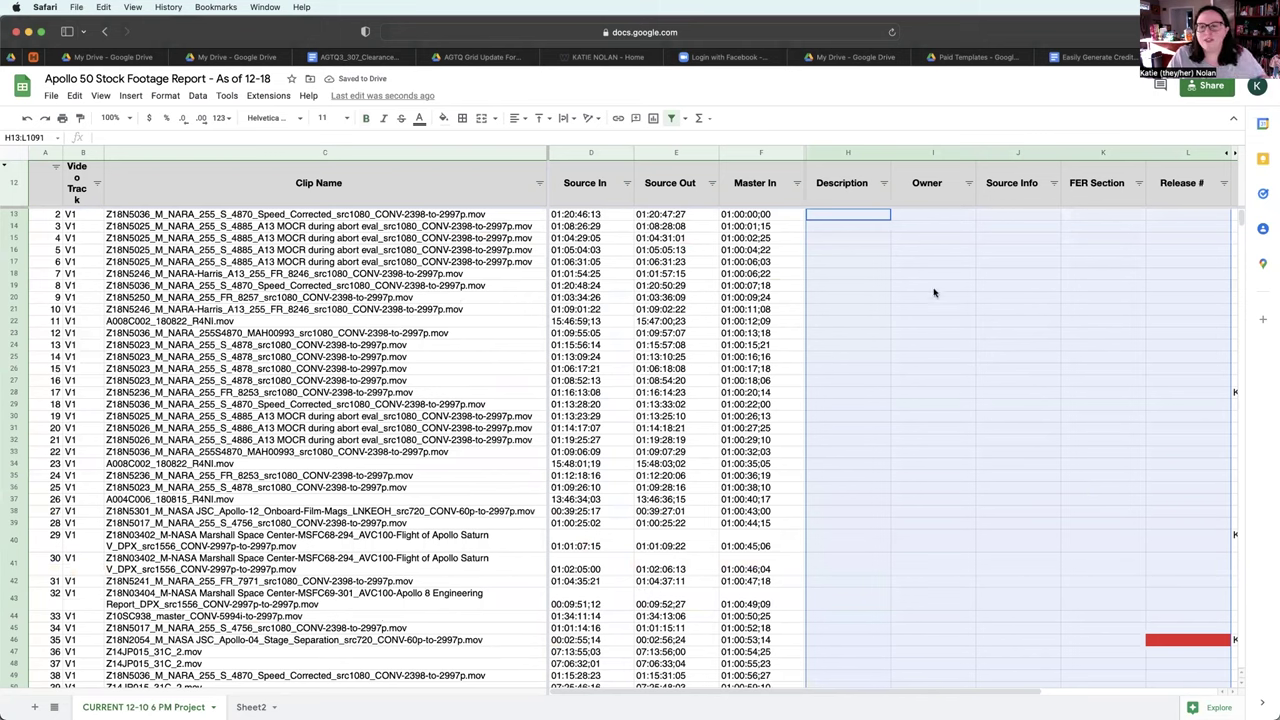
# - Examine the entries in the Clip Name column for the source that identifies each clip's owner
pyautogui.click(943, 218)
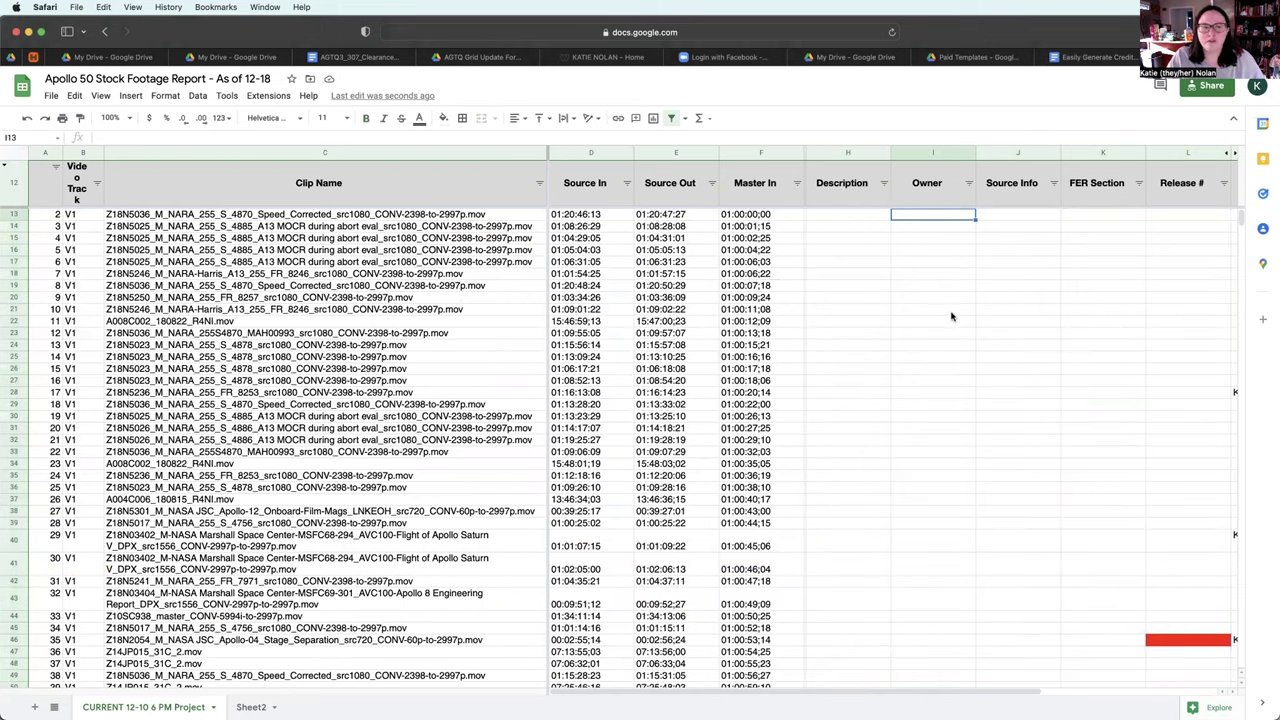
pyautogui.click(200, 227)
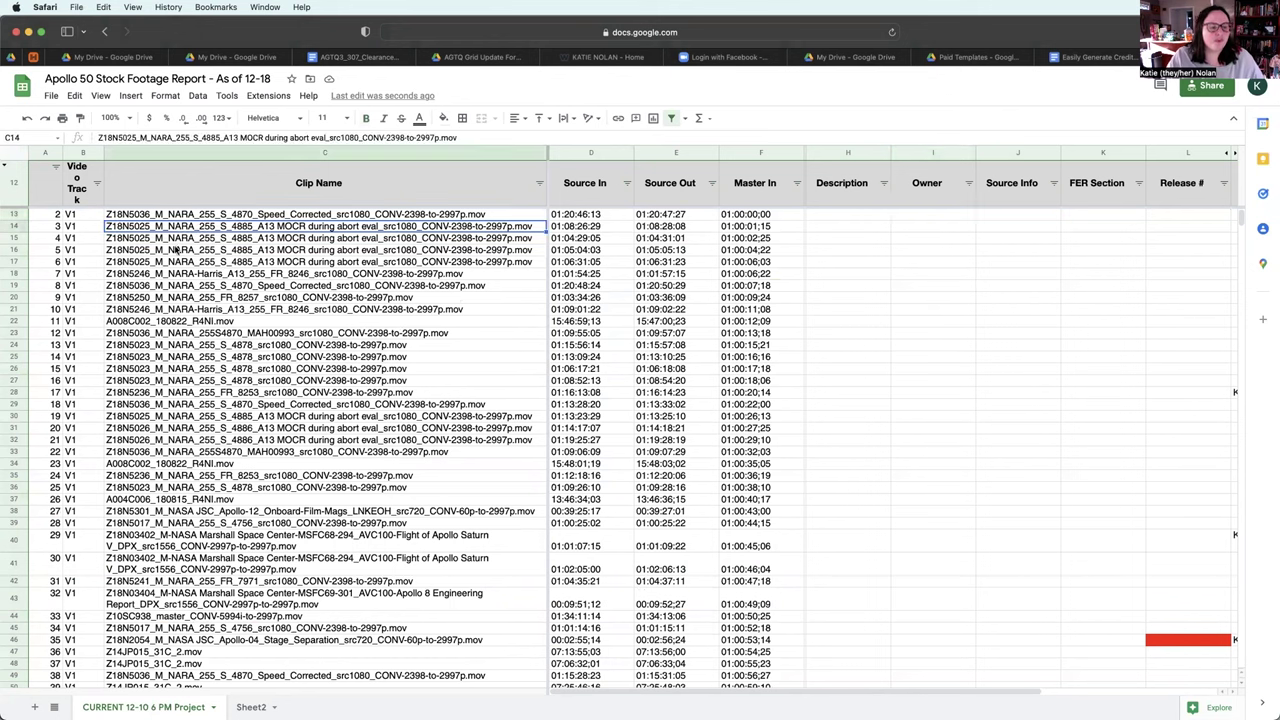
pyautogui.click(192, 595)
pyautogui.click(190, 664)
pyautogui.scroll(-3, 190, 666)
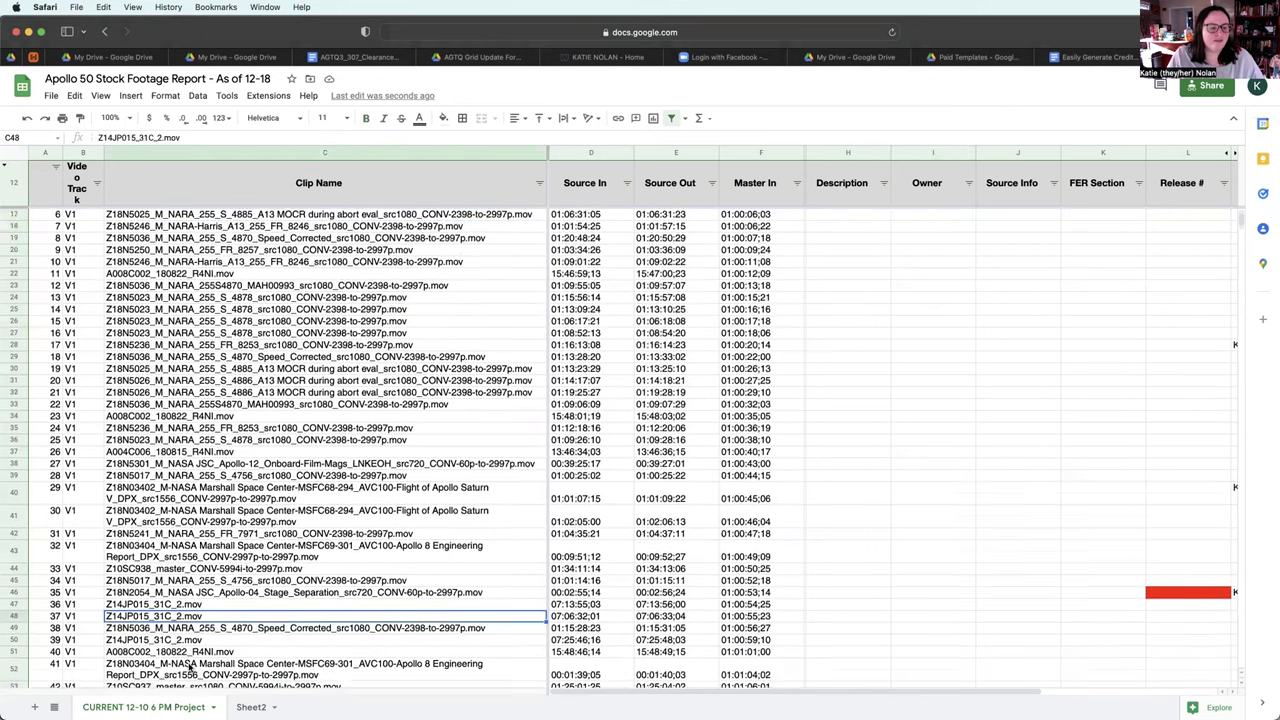
pyautogui.scroll(3, 216, 325)
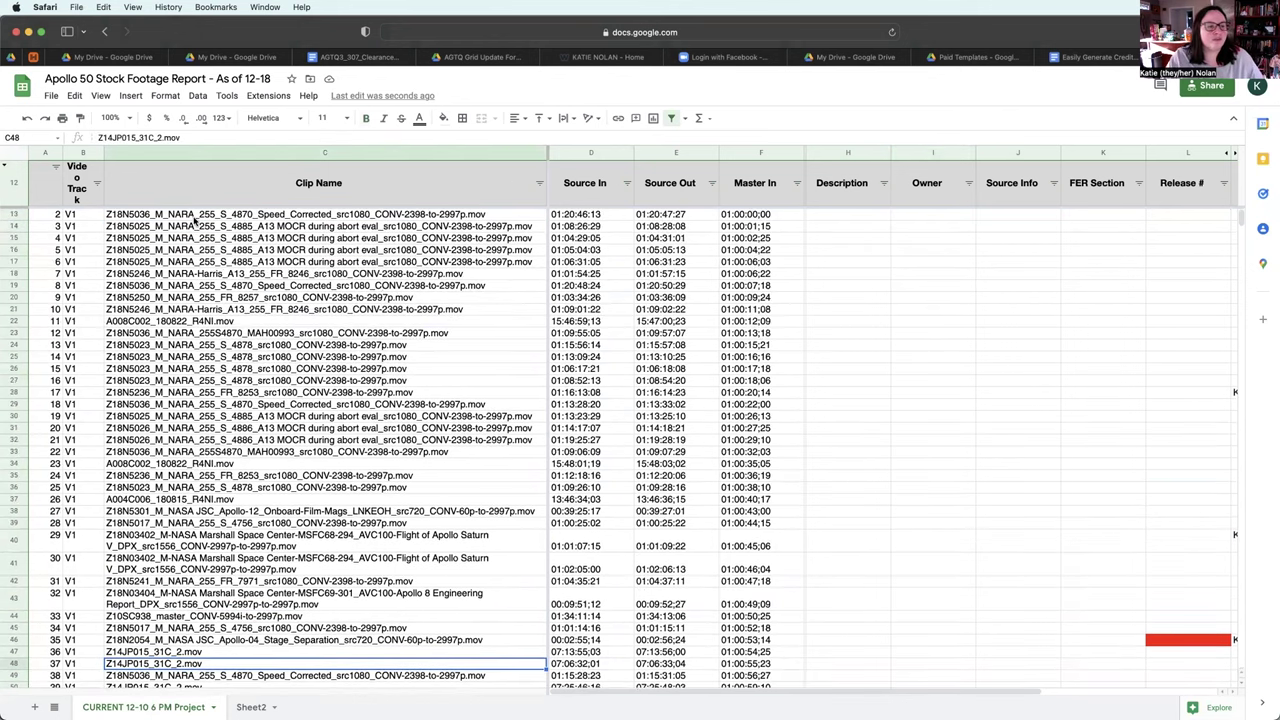
pyautogui.click(168, 216)
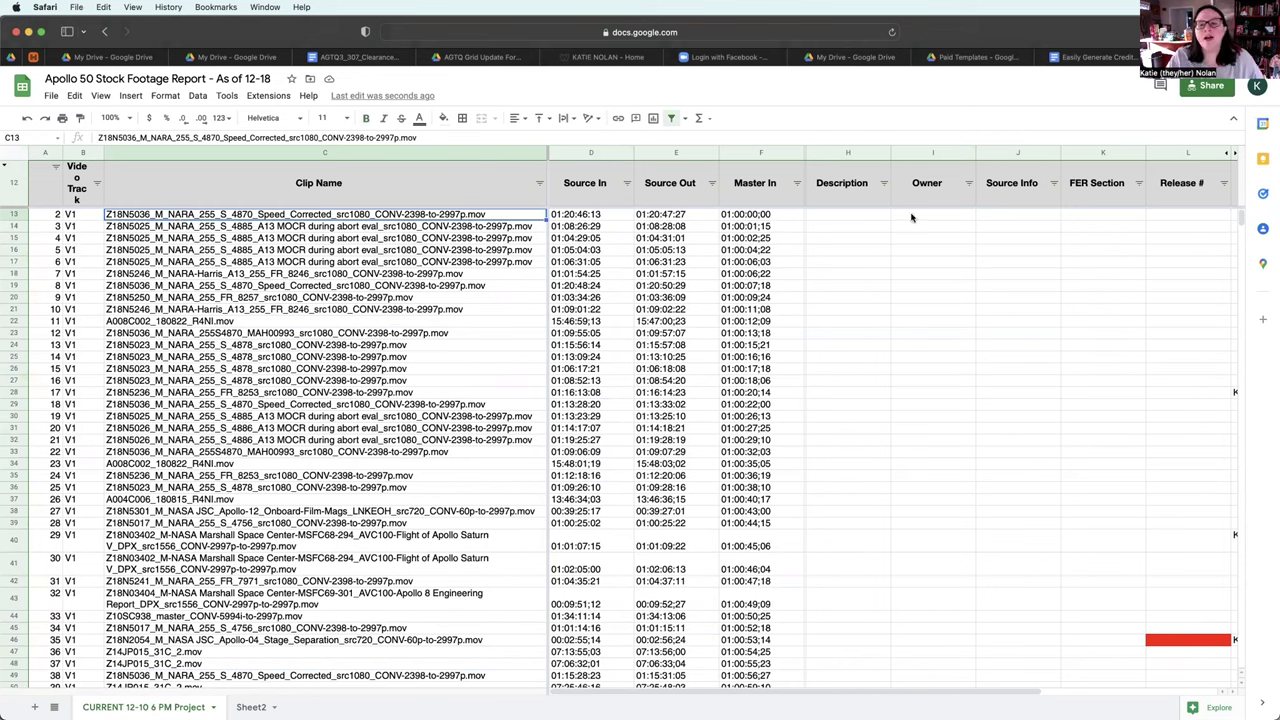
pyautogui.click(950, 216)
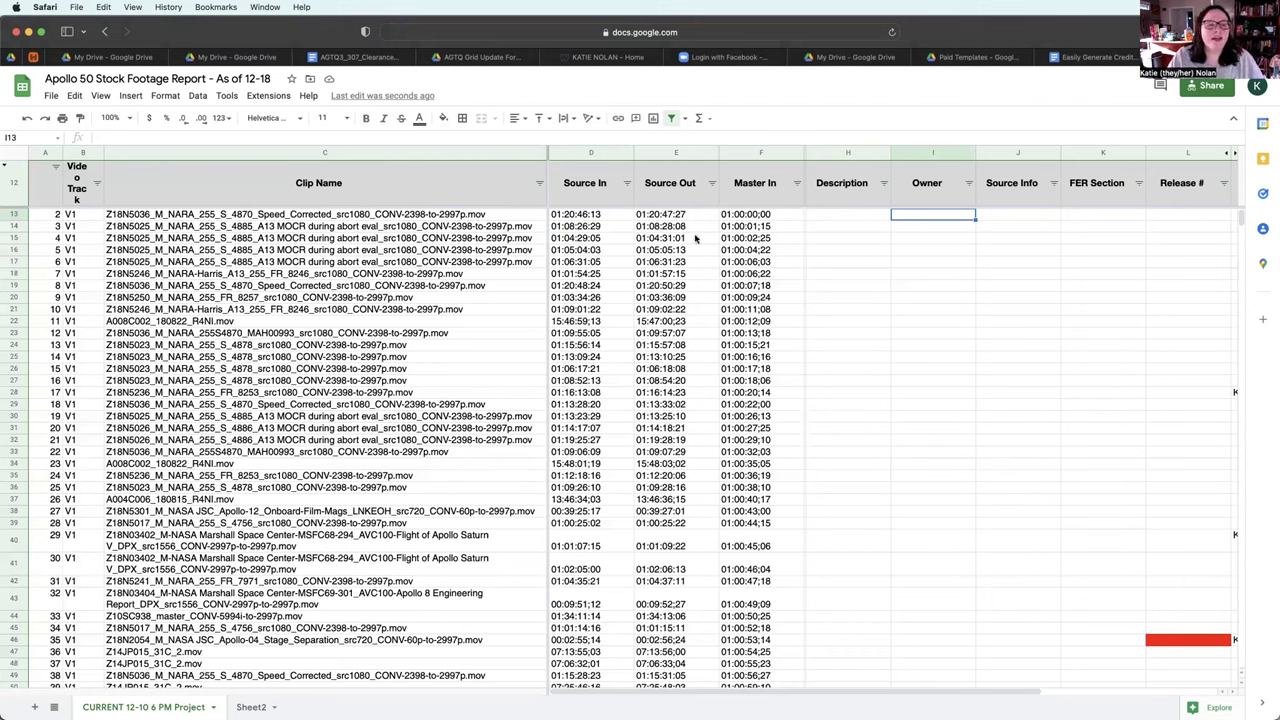
# - Filter the Clip Name column to show only the clips whose names contain NARA
pyautogui.click(539, 184)
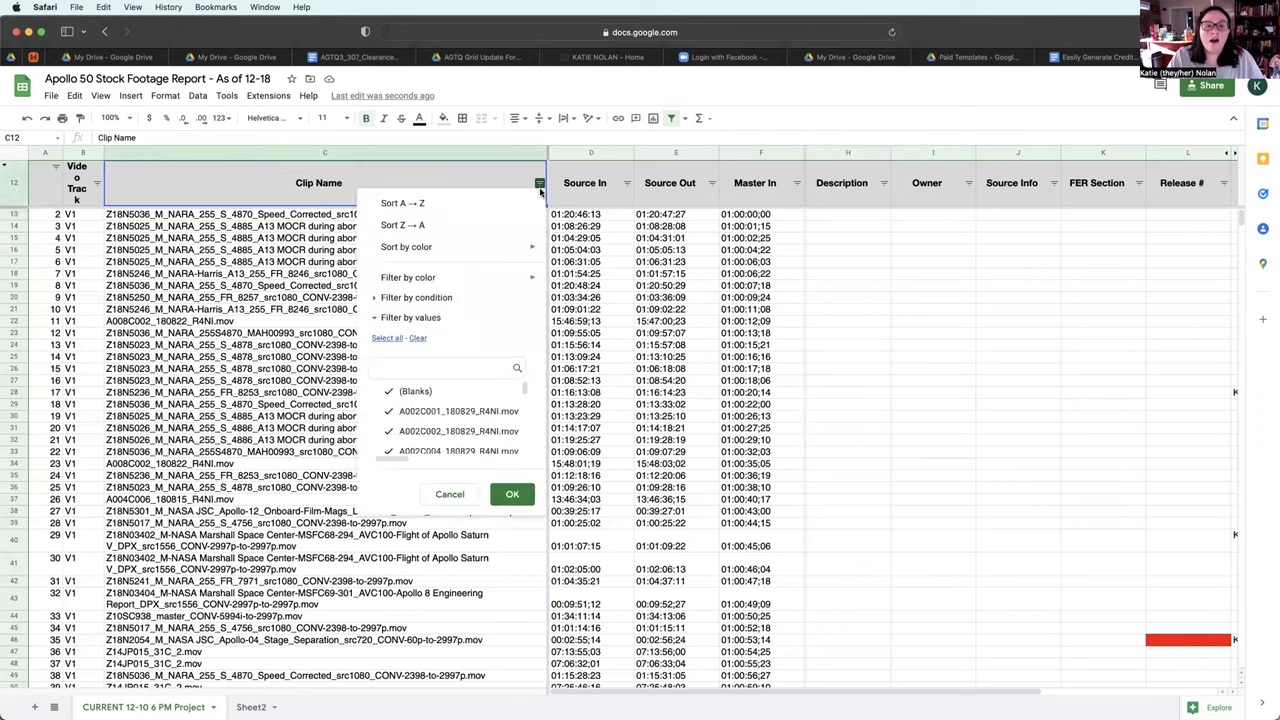
pyautogui.click(416, 338)
pyautogui.click(466, 367)
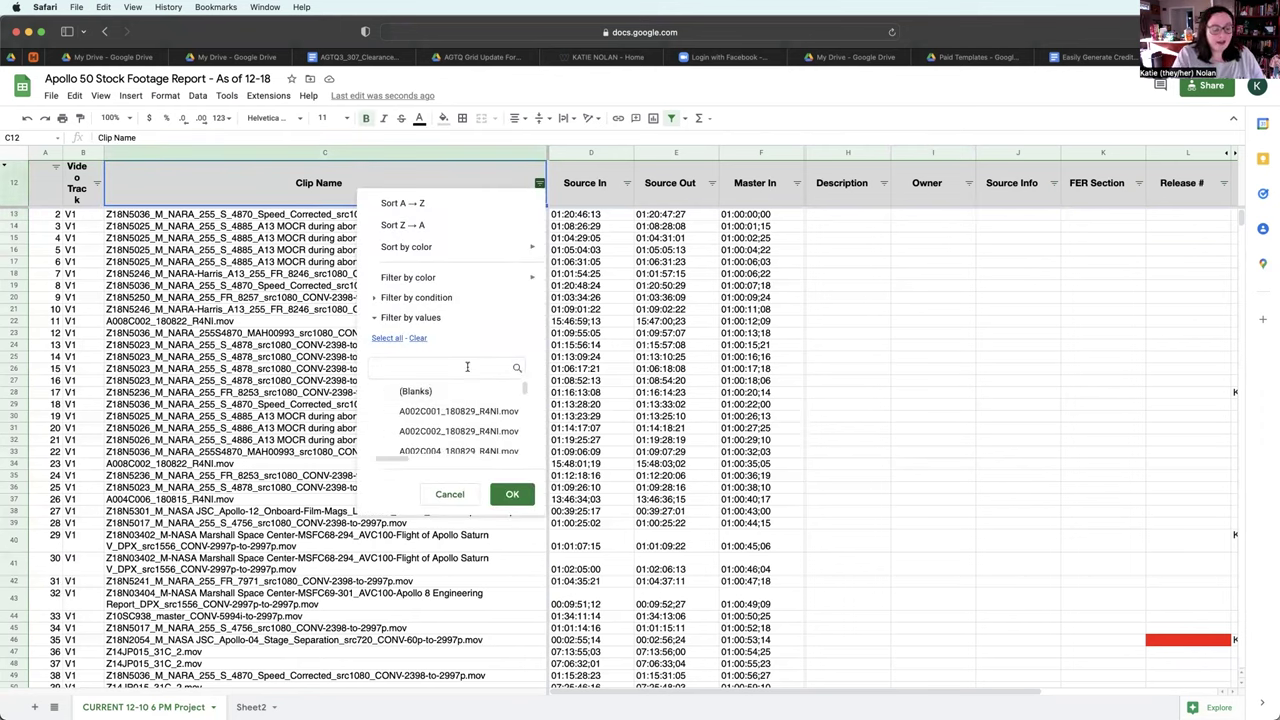
pyautogui.write('NARA')
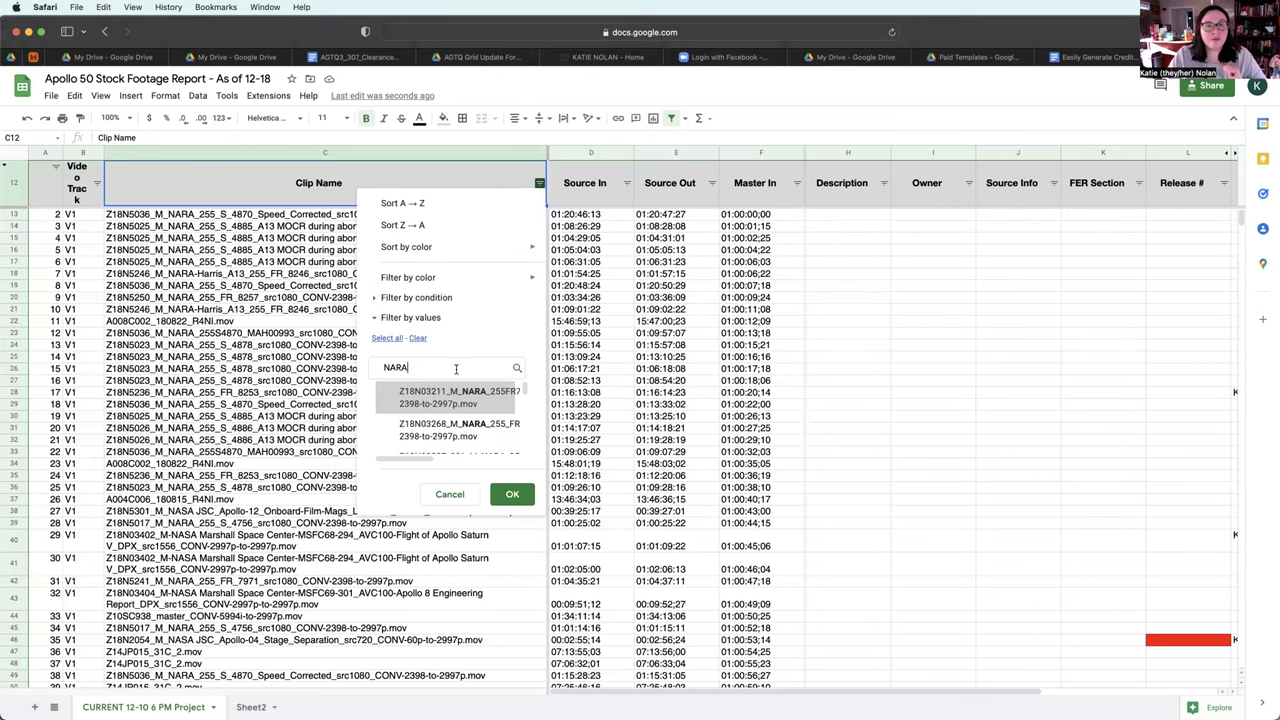
pyautogui.click(391, 338)
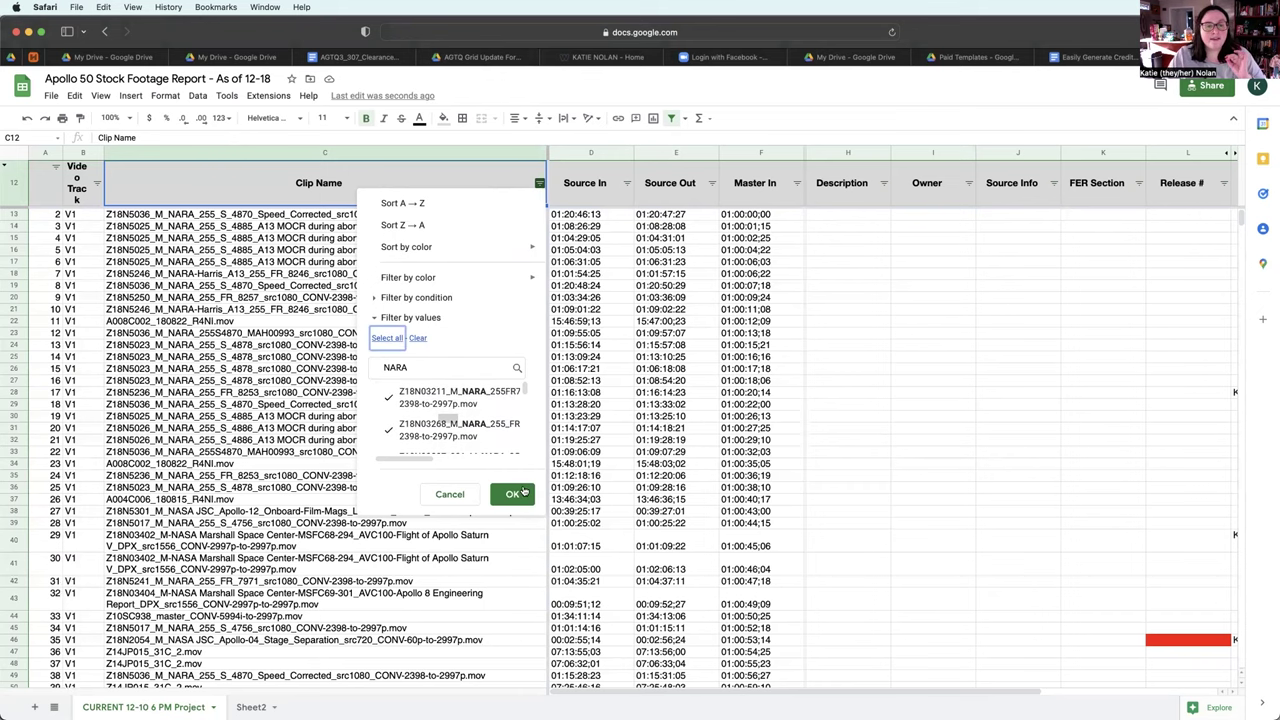
pyautogui.click(512, 495)
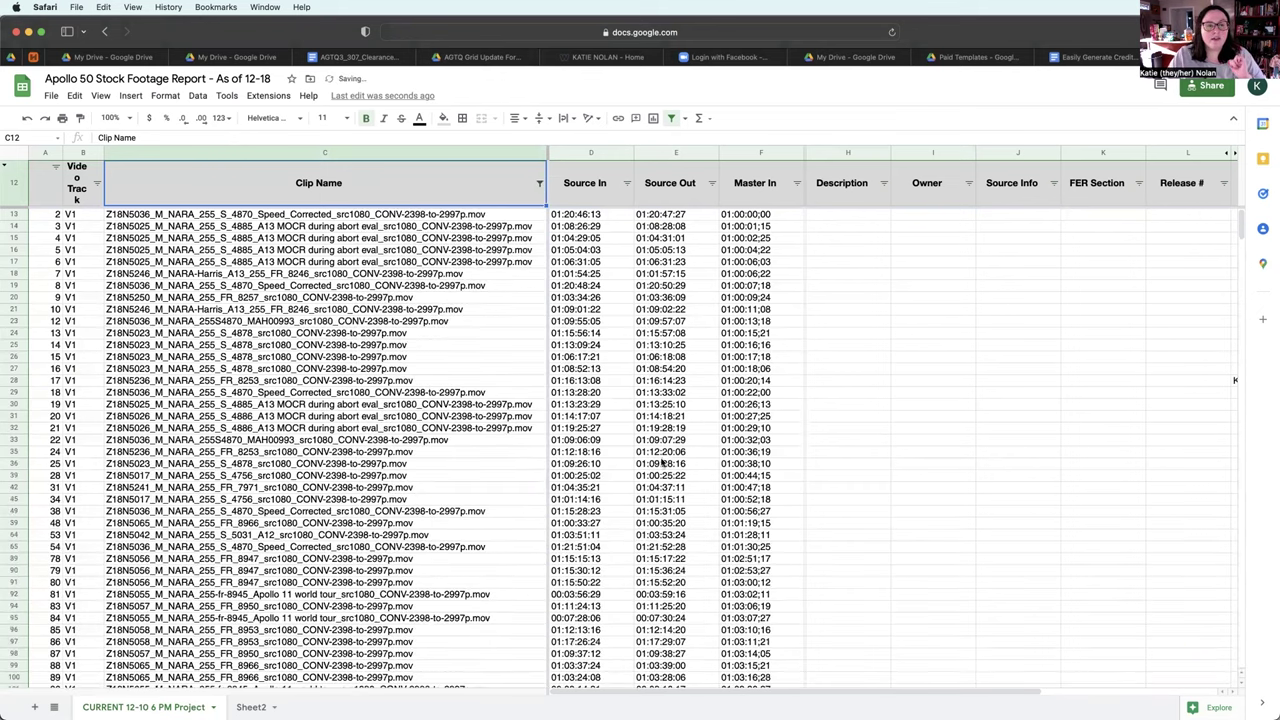
# - Enter NARA as the Owner in I13 and copy it down the filtered rows to I961
pyautogui.click(916, 215)
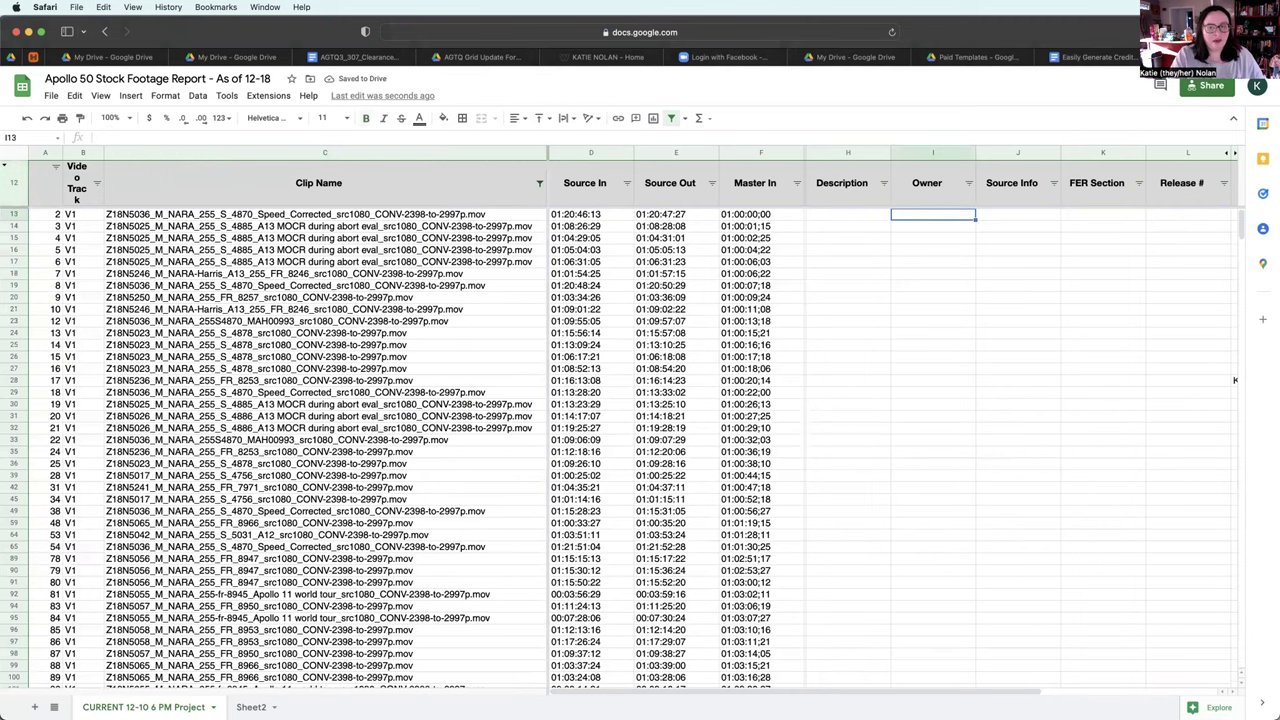
pyautogui.write('NARA')
pyautogui.press('super+shift+Down')
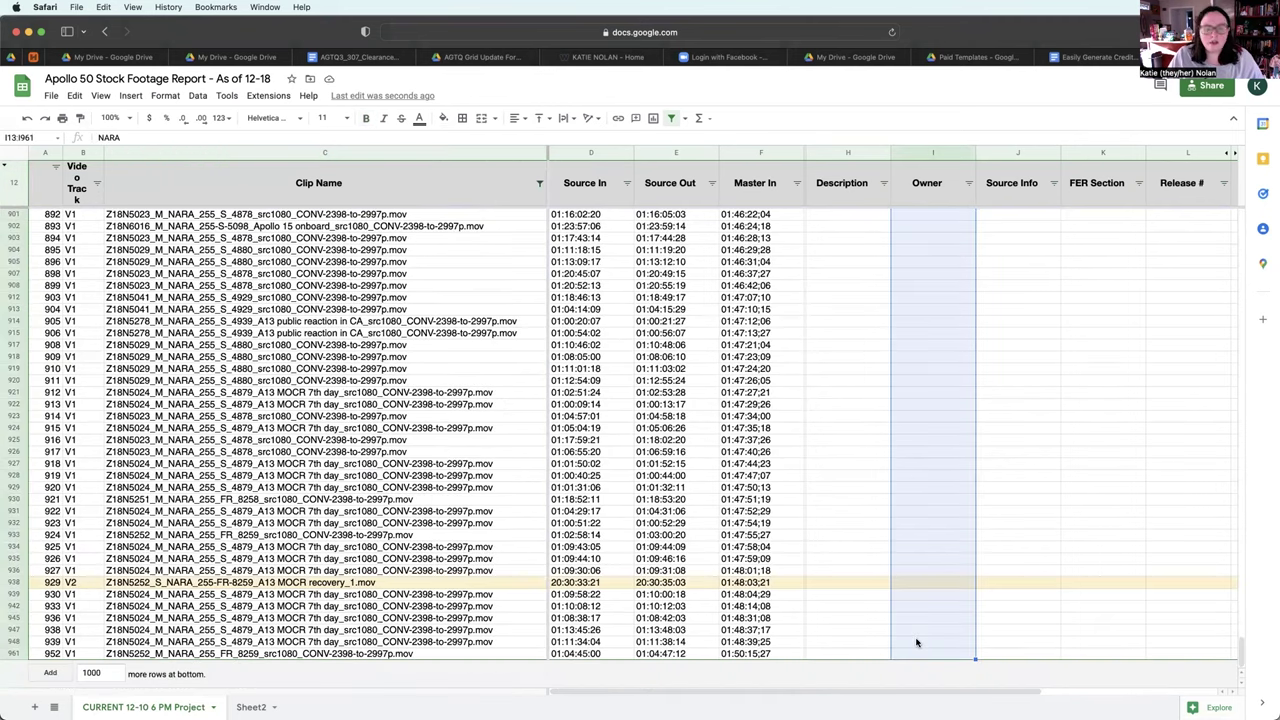
pyautogui.press('super+v')
pyautogui.scroll(20, 812, 515)
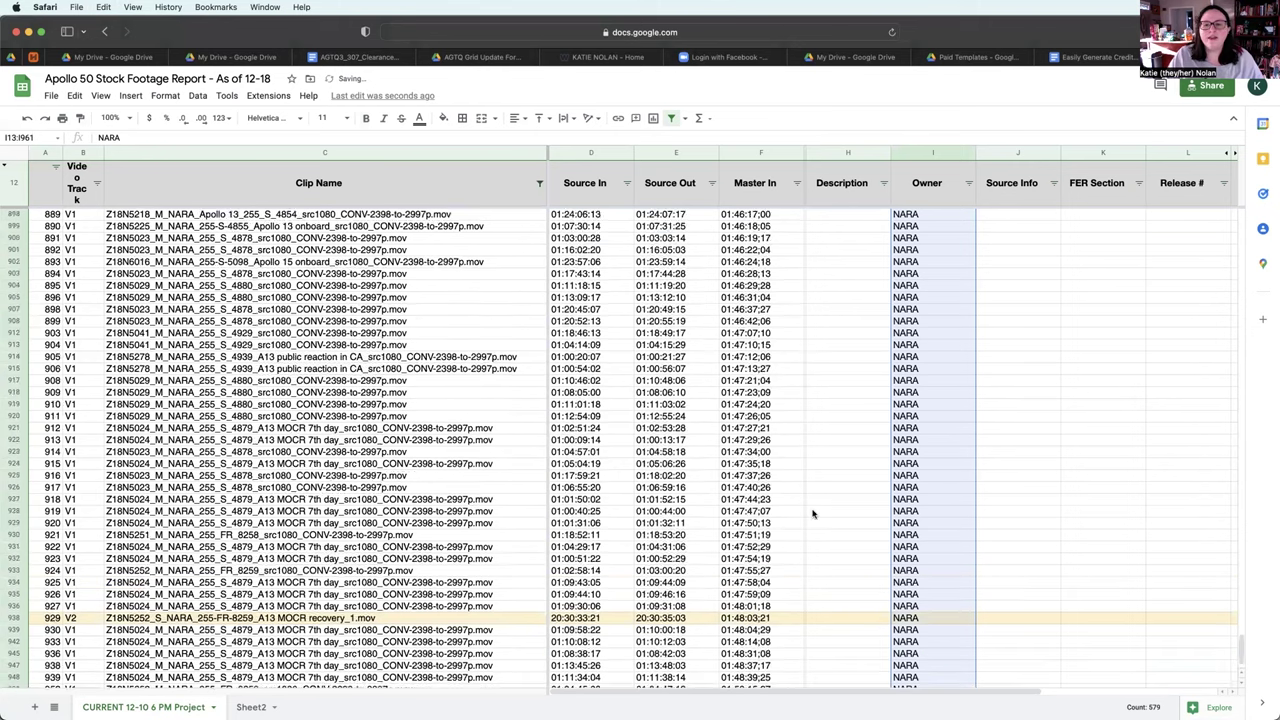